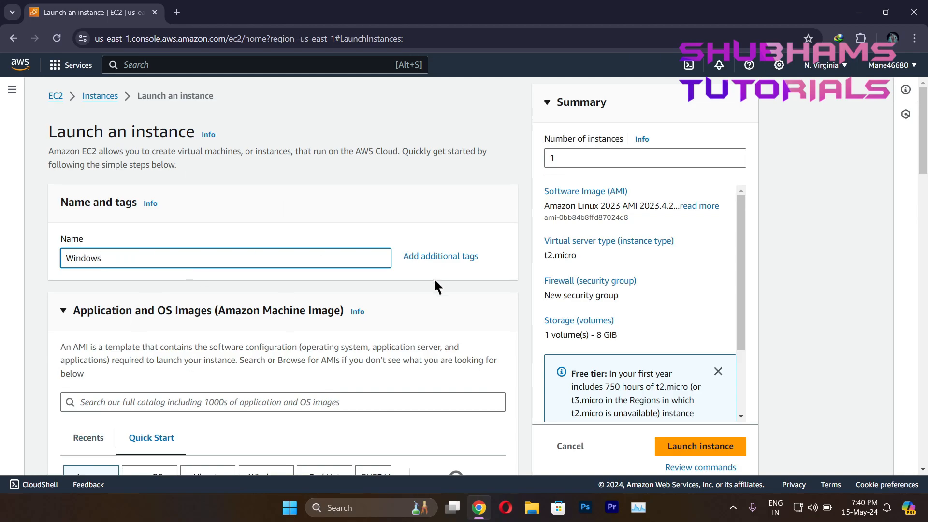
- Choose the Windows quick start image for the instance, keeping Microsoft Windows Server 2022 Base as the AMI
{"action": "scroll", "coordinate": [433, 280], "scroll_direction": "down", "scroll_amount": 3}
{"action": "left_click", "coordinate": [269, 327]}
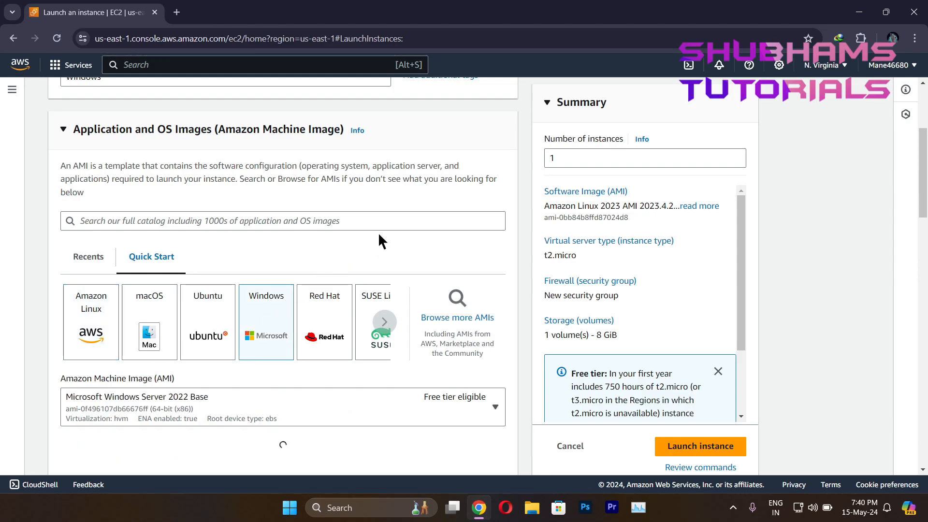
{"action": "scroll", "coordinate": [379, 236], "scroll_direction": "down", "scroll_amount": 6}
{"action": "scroll", "coordinate": [378, 237], "scroll_direction": "up", "scroll_amount": 4}
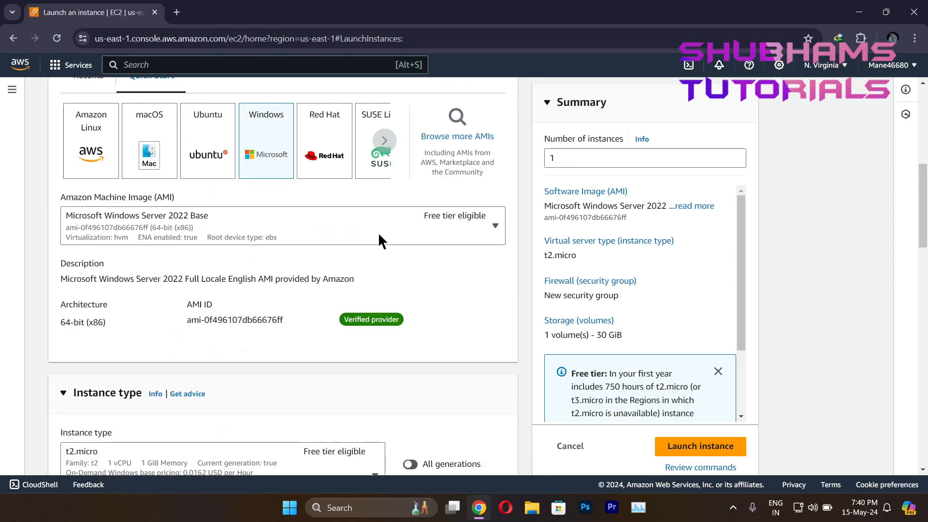
{"action": "left_click", "coordinate": [489, 237]}
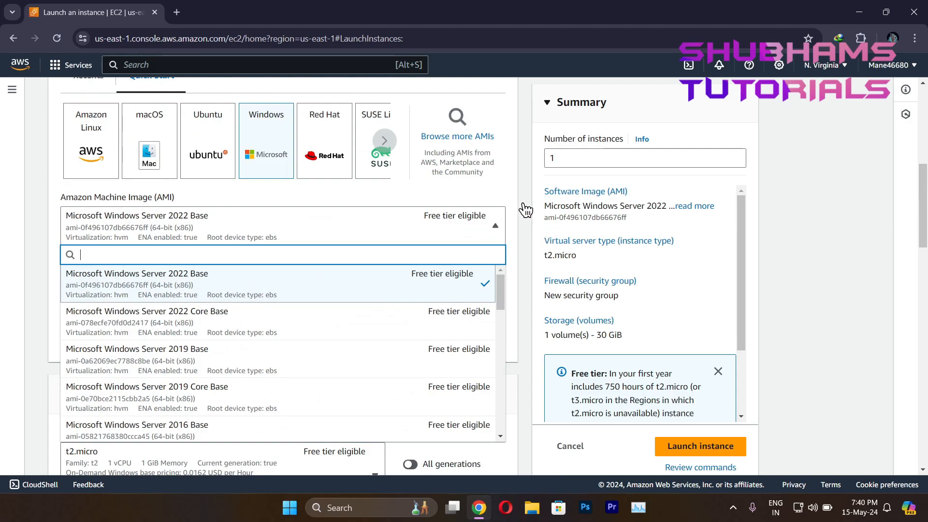
{"action": "left_click", "coordinate": [506, 198]}
- Keep the t2.micro instance type and select the existing AWS key pair for login
{"action": "scroll", "coordinate": [469, 309], "scroll_direction": "down", "scroll_amount": 3}
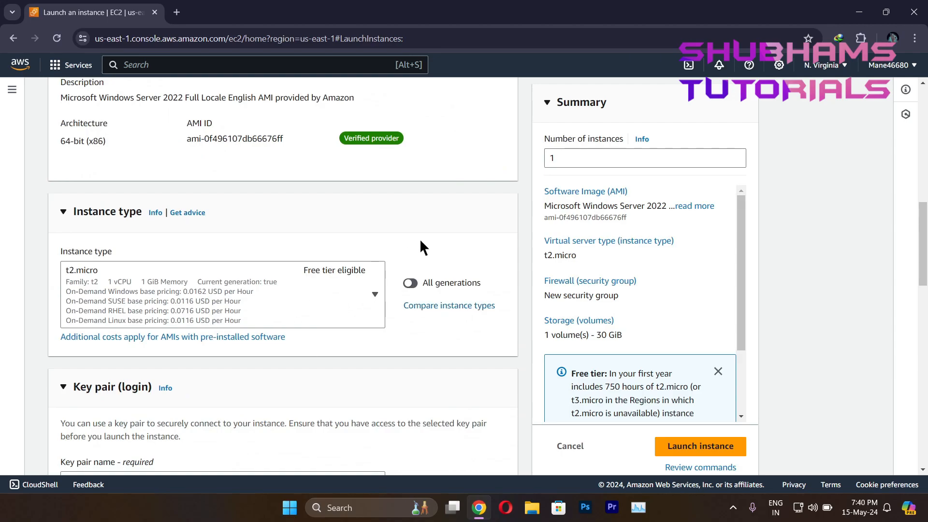
{"action": "scroll", "coordinate": [420, 239], "scroll_direction": "down", "scroll_amount": 3}
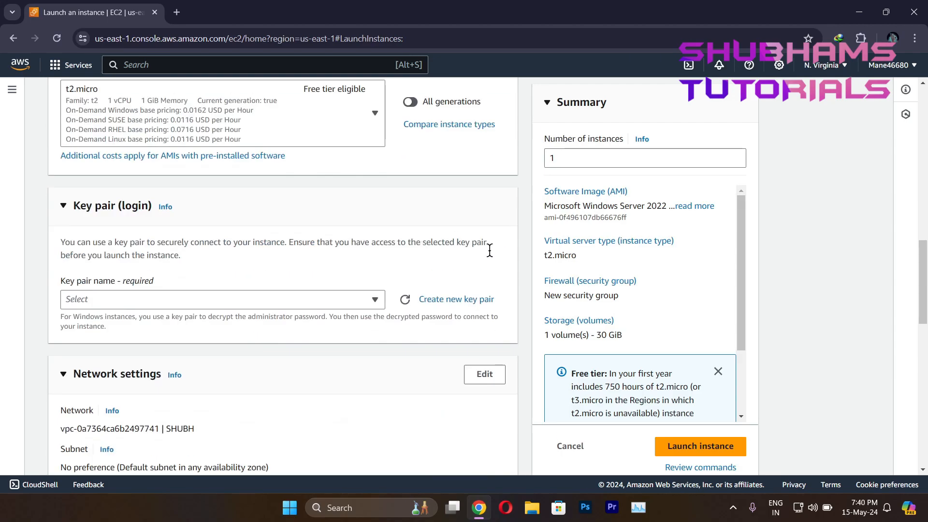
{"action": "left_click", "coordinate": [197, 300]}
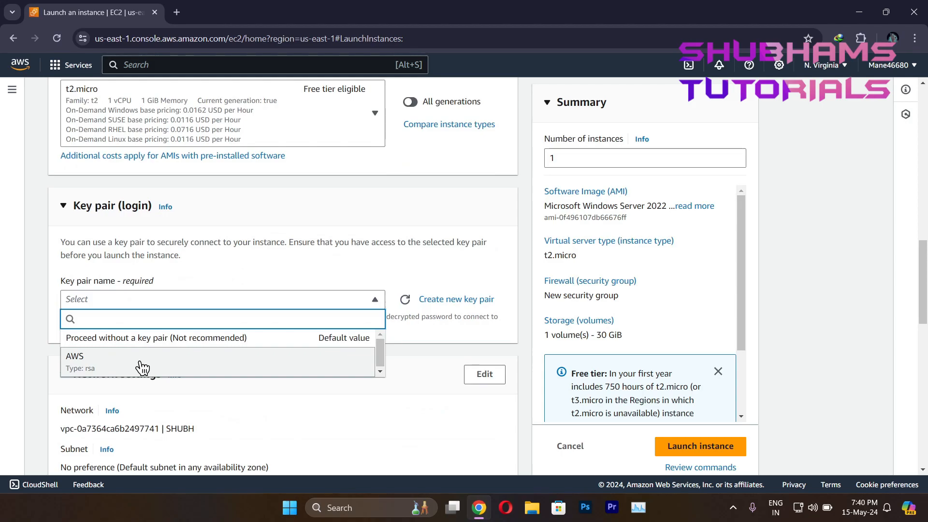
{"action": "left_click", "coordinate": [142, 367]}
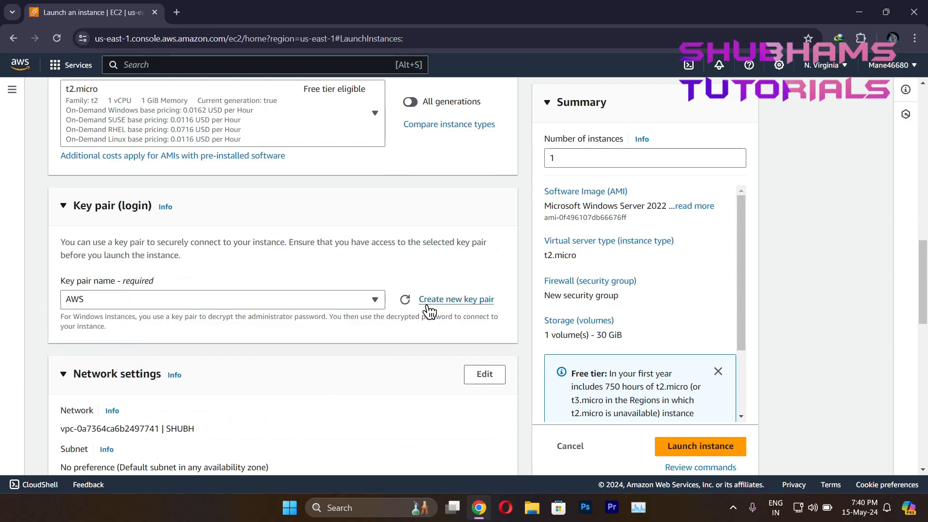
- Launch the instance with the default network, security group and storage settings
{"action": "scroll", "coordinate": [485, 236], "scroll_direction": "down", "scroll_amount": 8}
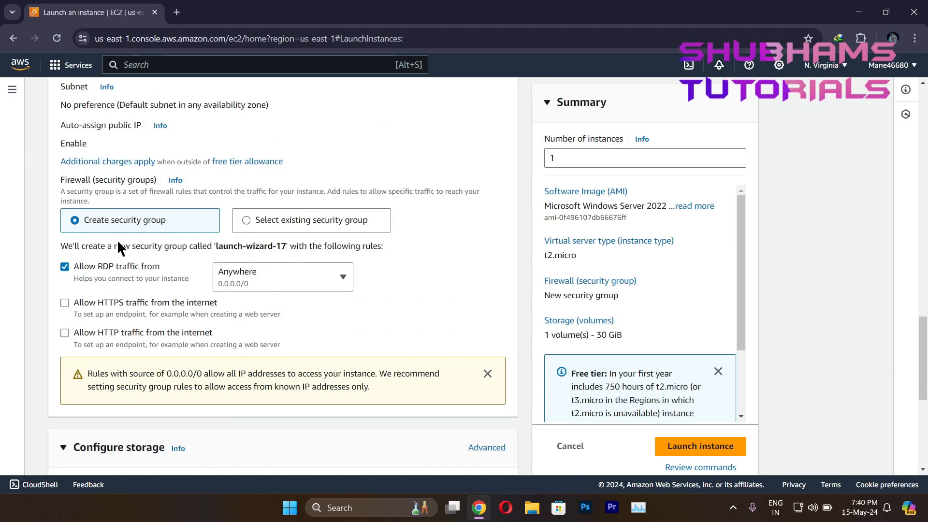
{"action": "scroll", "coordinate": [96, 232], "scroll_direction": "down", "scroll_amount": 6}
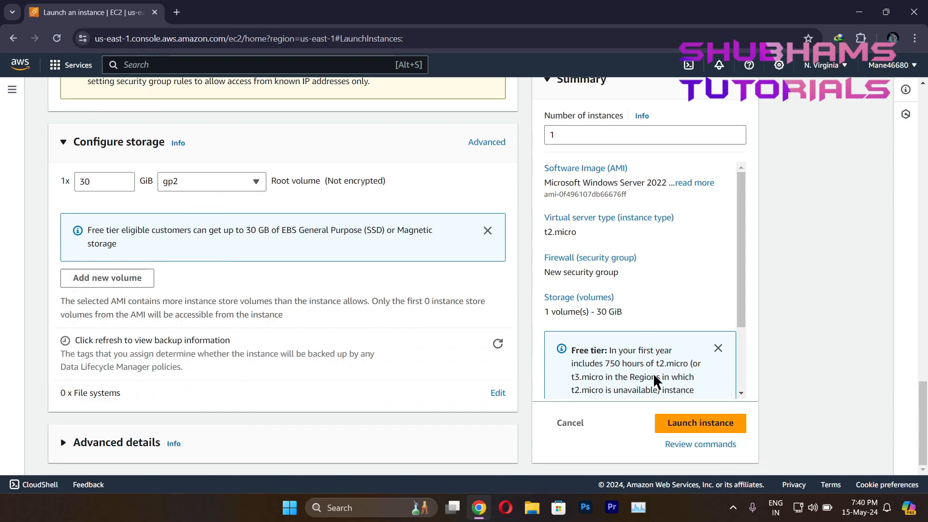
{"action": "left_click", "coordinate": [698, 425]}
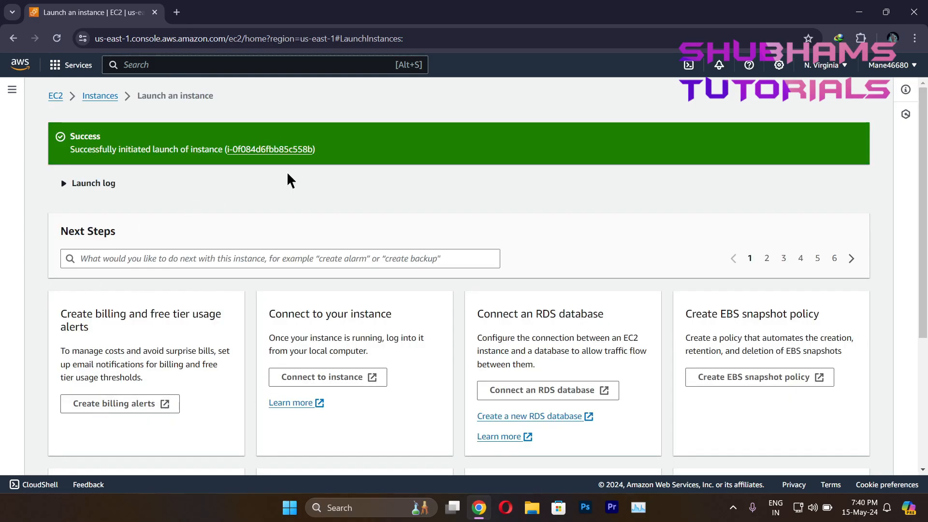
- Refresh the list of instances, select the Windows instance and bring up its RDP client connection details
{"action": "left_click", "coordinate": [111, 104]}
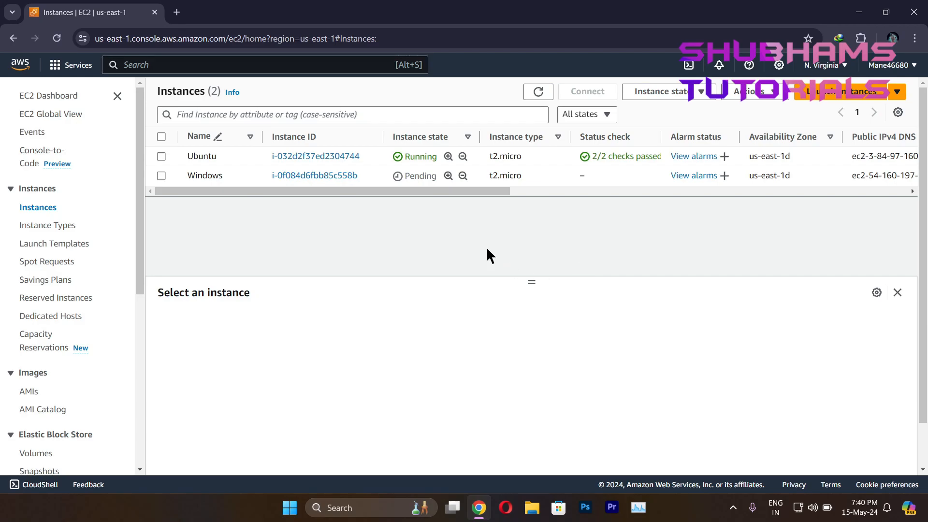
{"action": "left_click", "coordinate": [540, 94]}
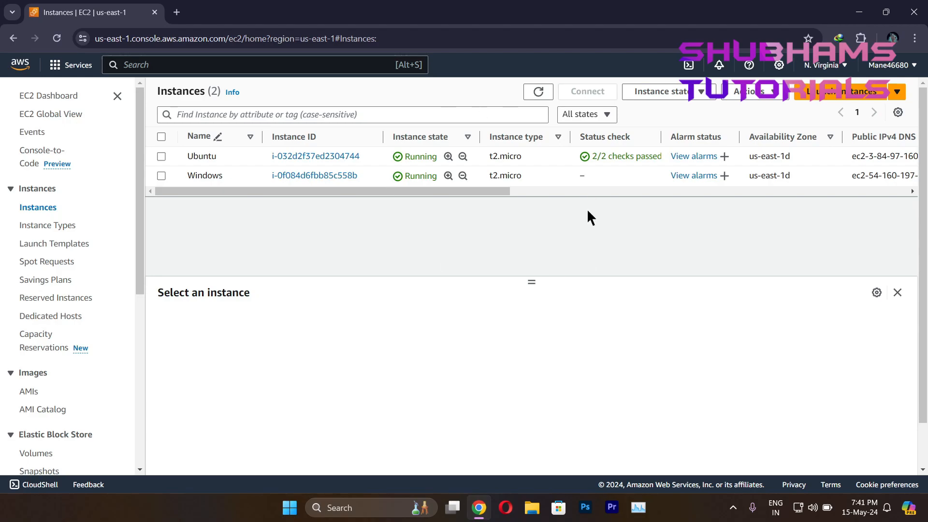
{"action": "left_click", "coordinate": [163, 175]}
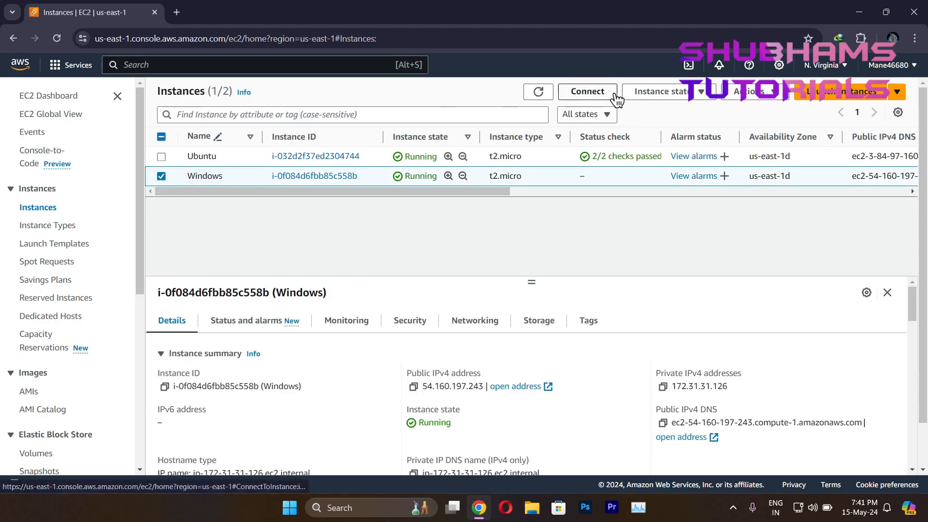
{"action": "left_click", "coordinate": [588, 92]}
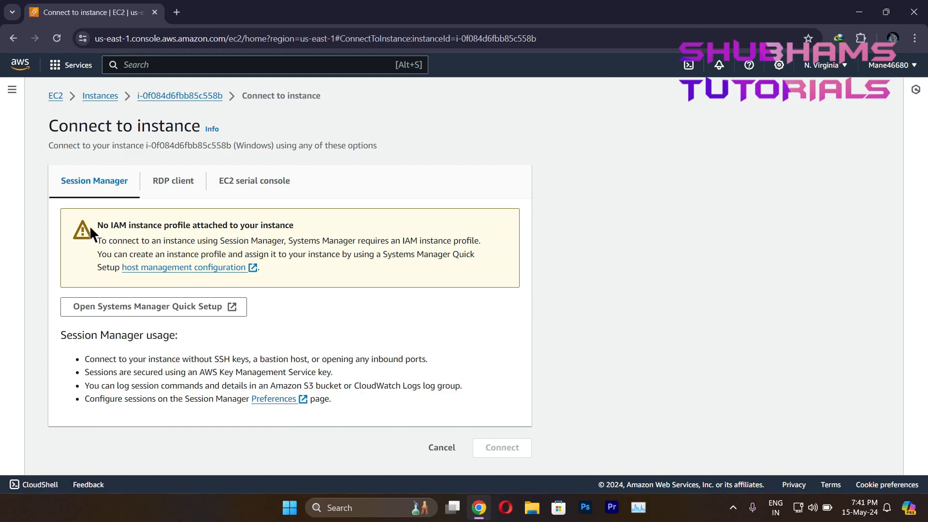
{"action": "left_click", "coordinate": [186, 186]}
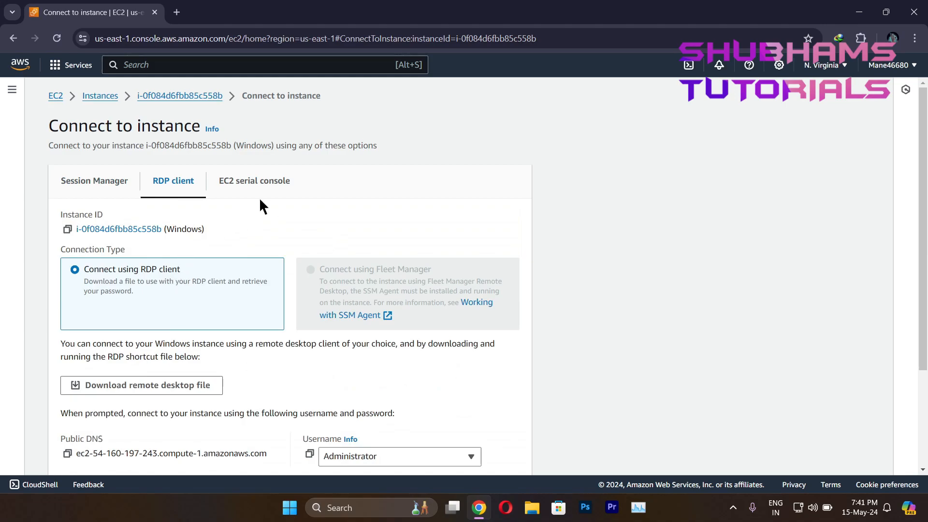
{"action": "scroll", "coordinate": [261, 205], "scroll_direction": "down", "scroll_amount": 3}
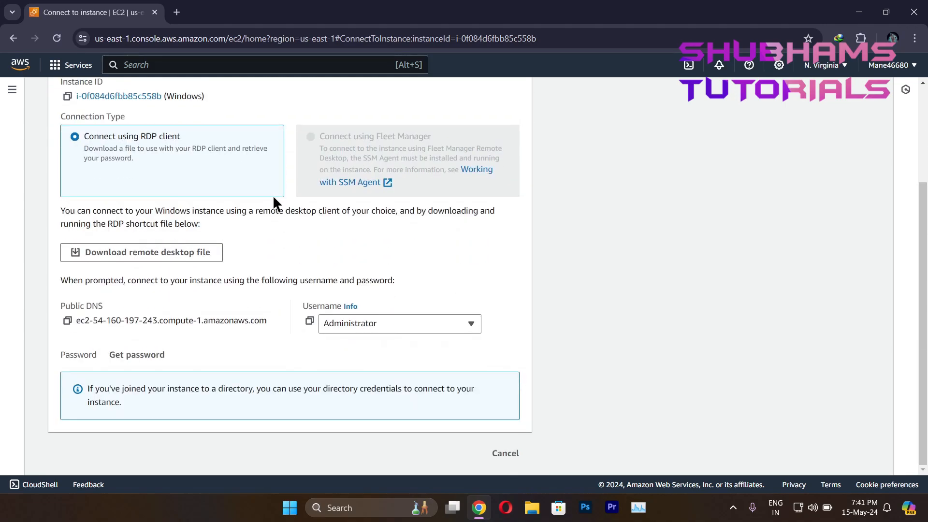
- Upload the private key file AWS.pem and decrypt the Windows administrator password for the instance
{"action": "left_click", "coordinate": [145, 363]}
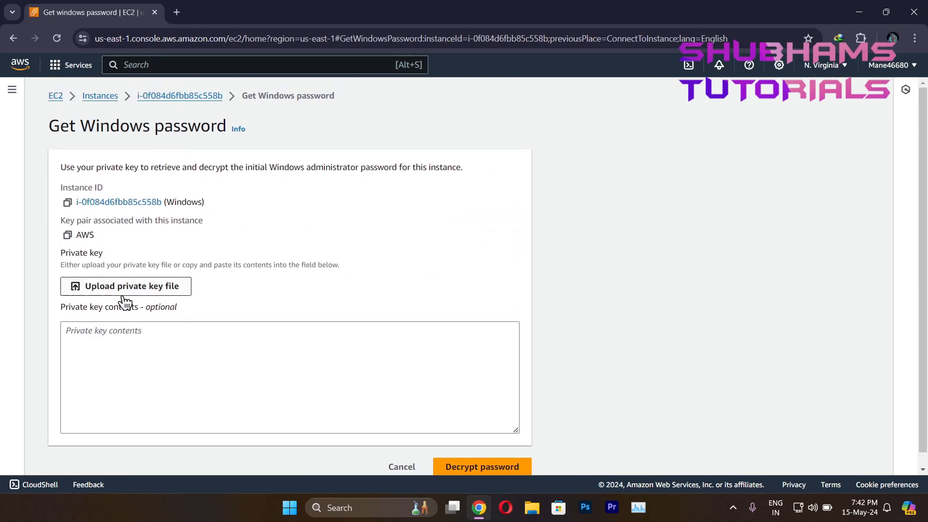
{"action": "left_click", "coordinate": [151, 288]}
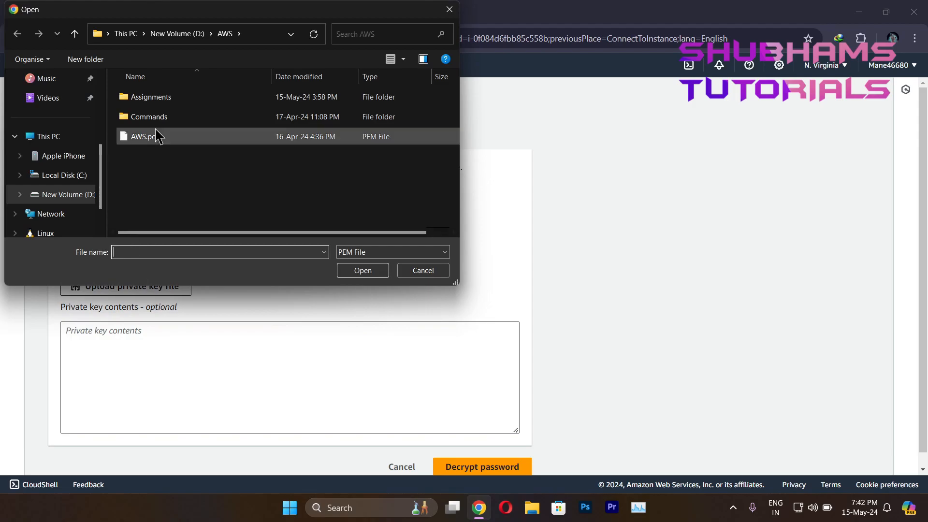
{"action": "left_click", "coordinate": [173, 141]}
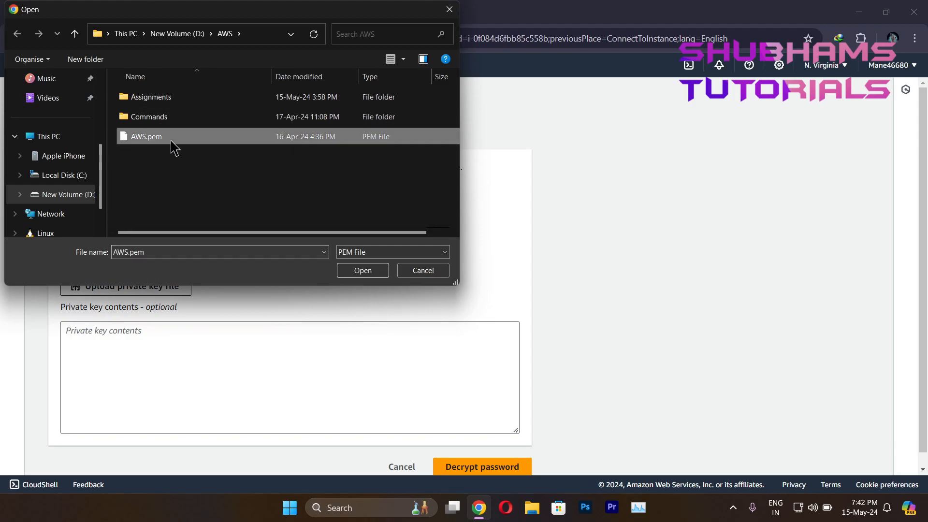
{"action": "left_click", "coordinate": [362, 270]}
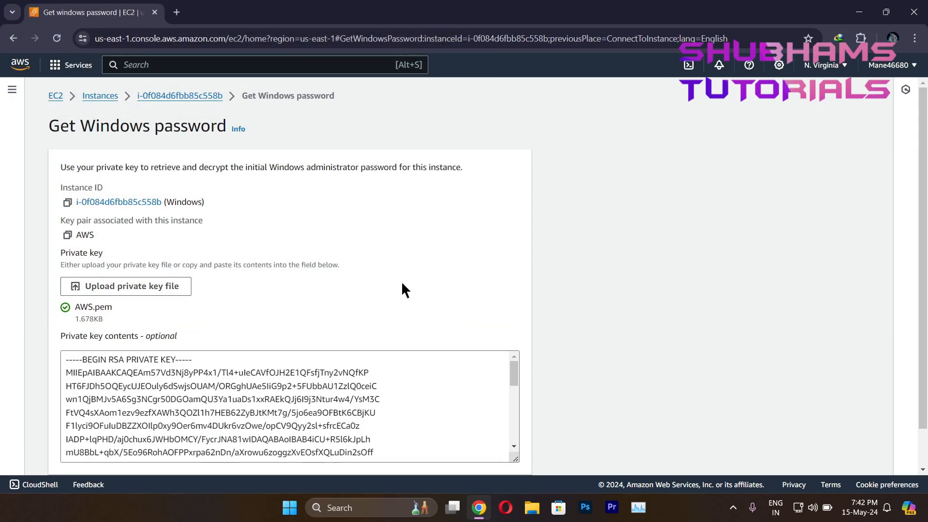
{"action": "scroll", "coordinate": [398, 290], "scroll_direction": "down", "scroll_amount": 1}
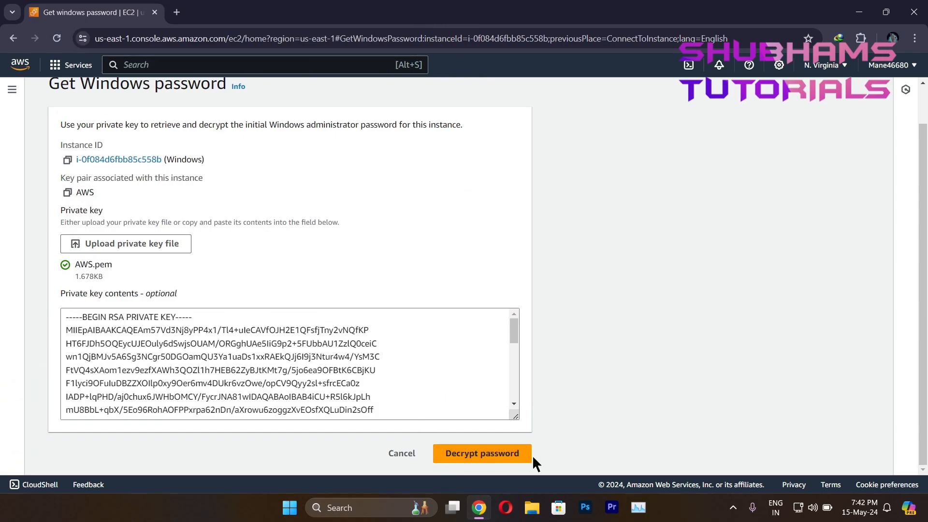
{"action": "left_click", "coordinate": [479, 455]}
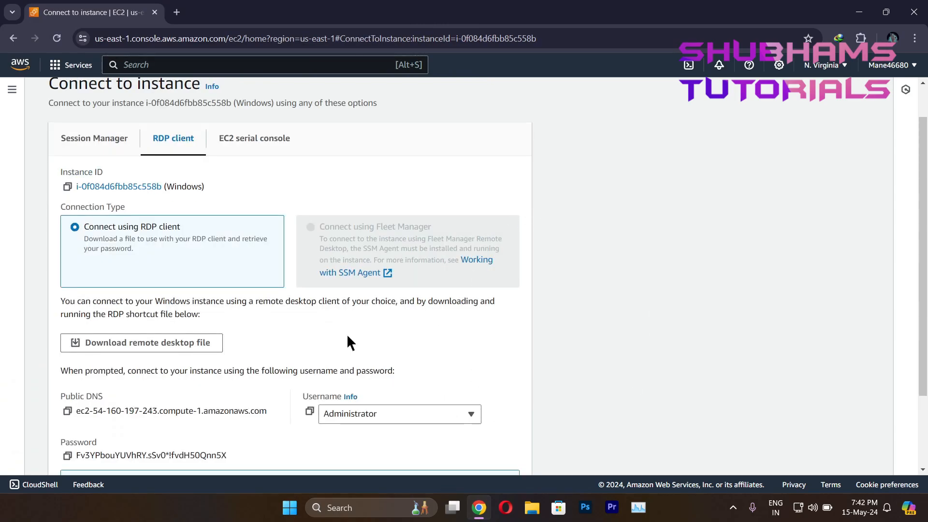
{"action": "scroll", "coordinate": [547, 280], "scroll_direction": "down", "scroll_amount": 2}
{"action": "scroll", "coordinate": [547, 280], "scroll_direction": "up", "scroll_amount": 1}
{"action": "scroll", "coordinate": [551, 338], "scroll_direction": "down", "scroll_amount": 1}
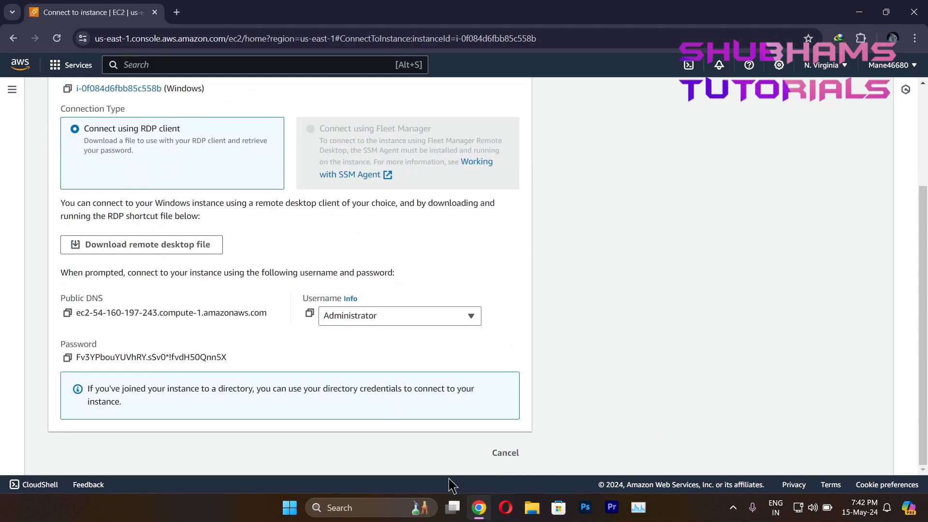
- Minimize the browser, search Windows for Remote Desktop Connection and open that app
{"action": "left_click", "coordinate": [859, 12]}
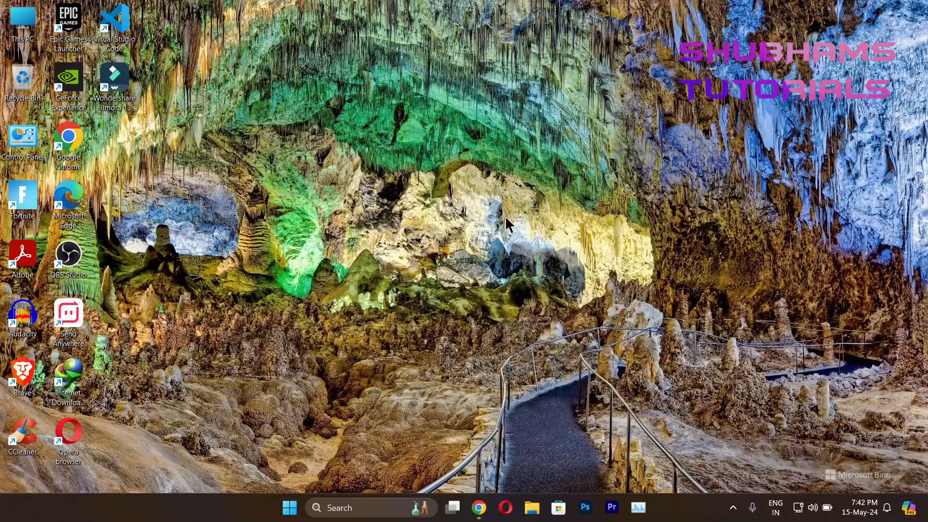
{"action": "left_click", "coordinate": [300, 508]}
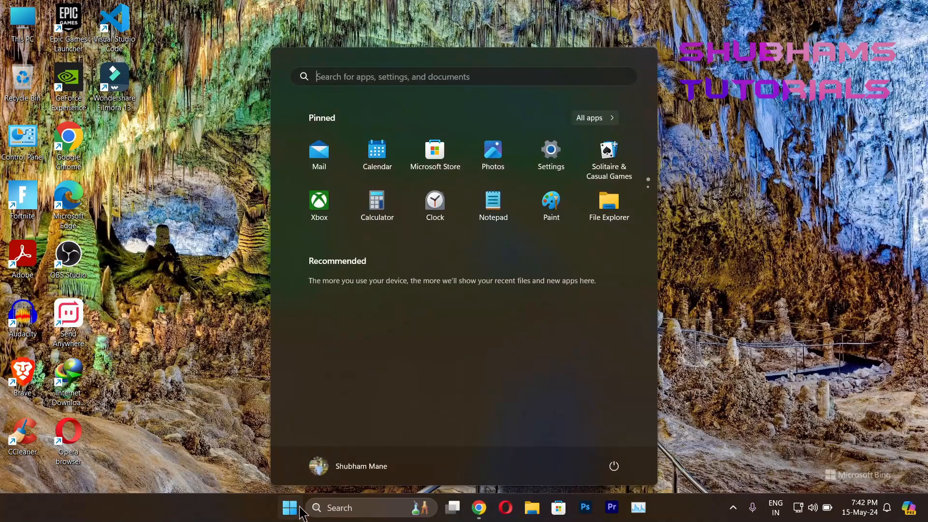
{"action": "left_click", "coordinate": [349, 509]}
{"action": "type", "text": "remote Desktop Connectio"}
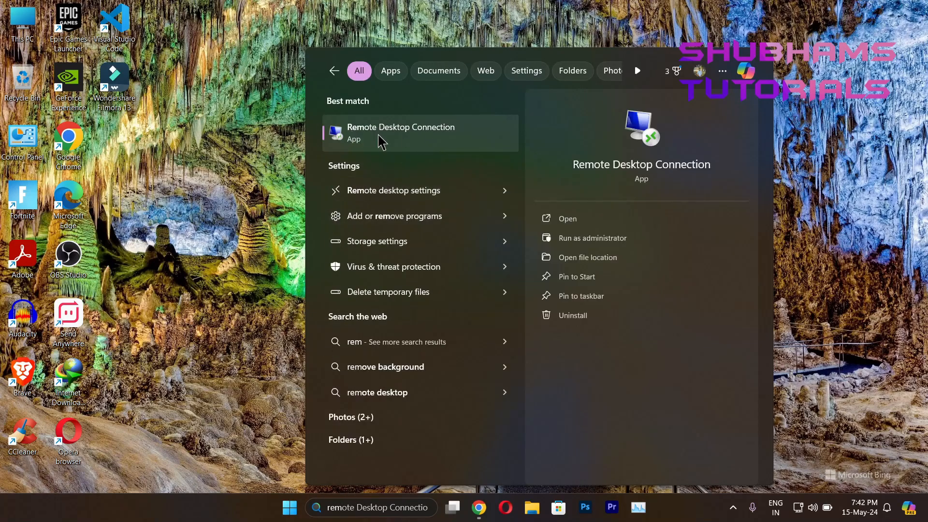
{"action": "left_click", "coordinate": [399, 146]}
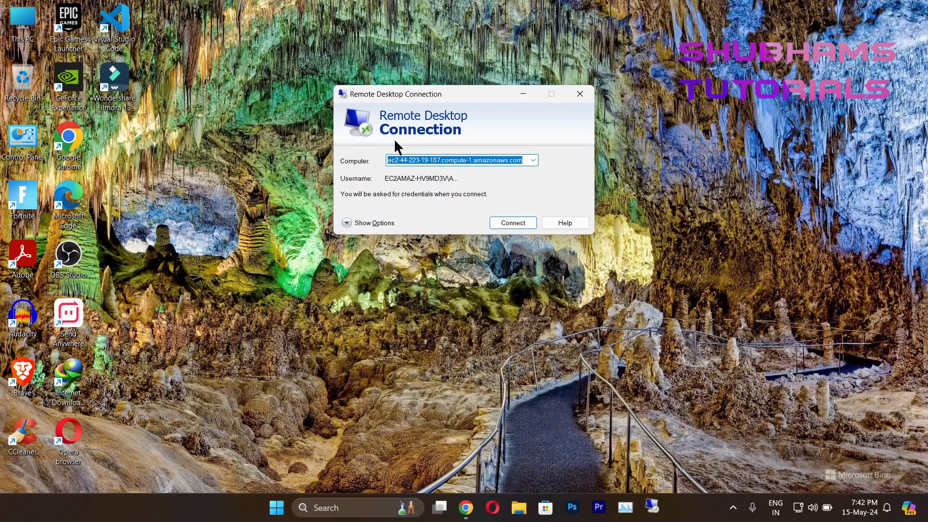
- Clear the previous computer name and expand the full connection options
{"action": "key", "text": "BackSpace"}
{"action": "left_click", "coordinate": [532, 162]}
{"action": "left_click", "coordinate": [532, 161]}
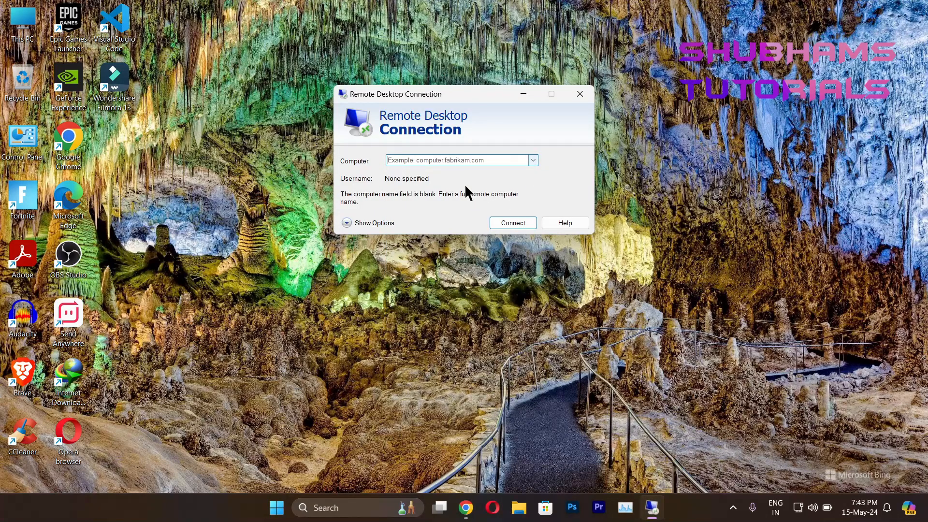
{"action": "left_click", "coordinate": [349, 222]}
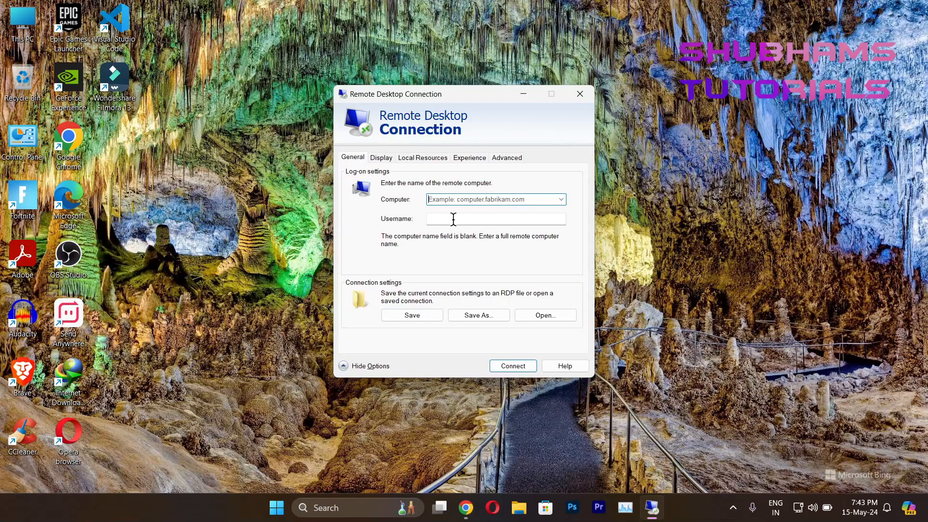
- Copy the instance's public DNS from the AWS console into the Computer field of Remote Desktop Connection
{"action": "left_click", "coordinate": [465, 507]}
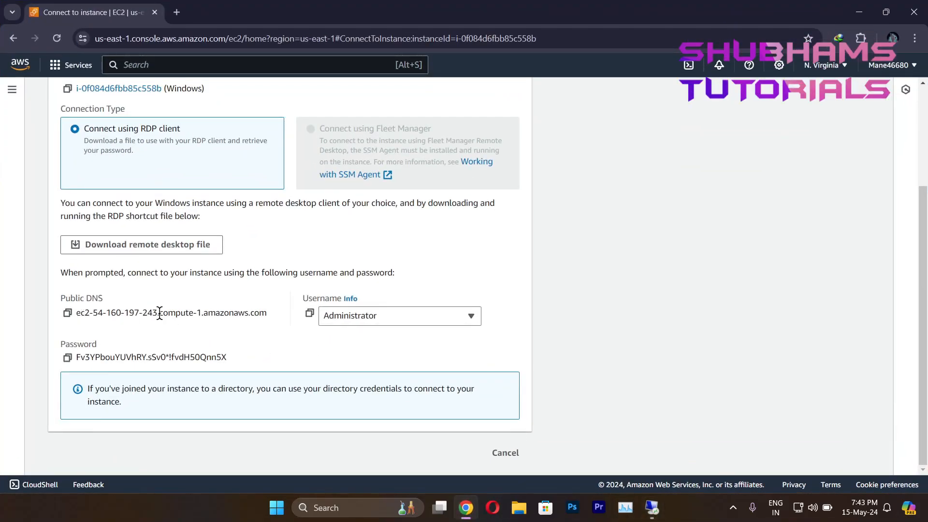
{"action": "left_click", "coordinate": [68, 314]}
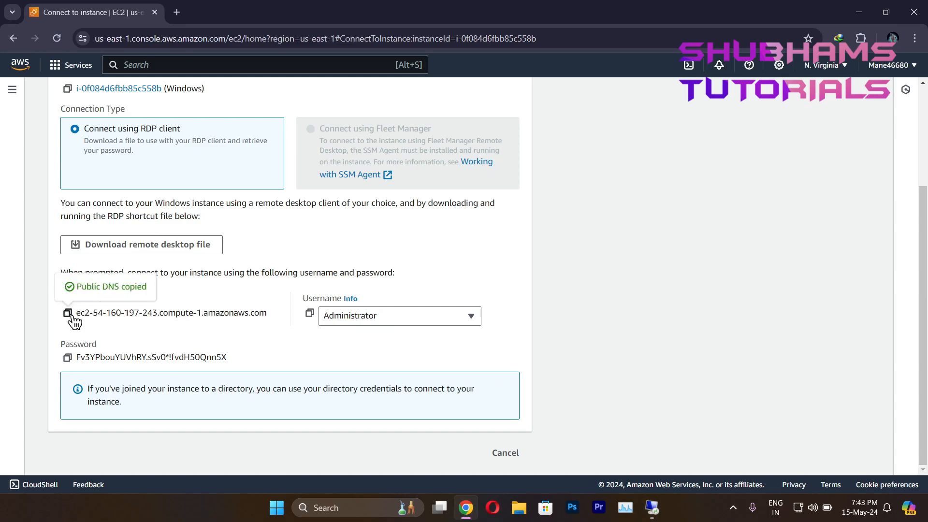
{"action": "left_click", "coordinate": [652, 508]}
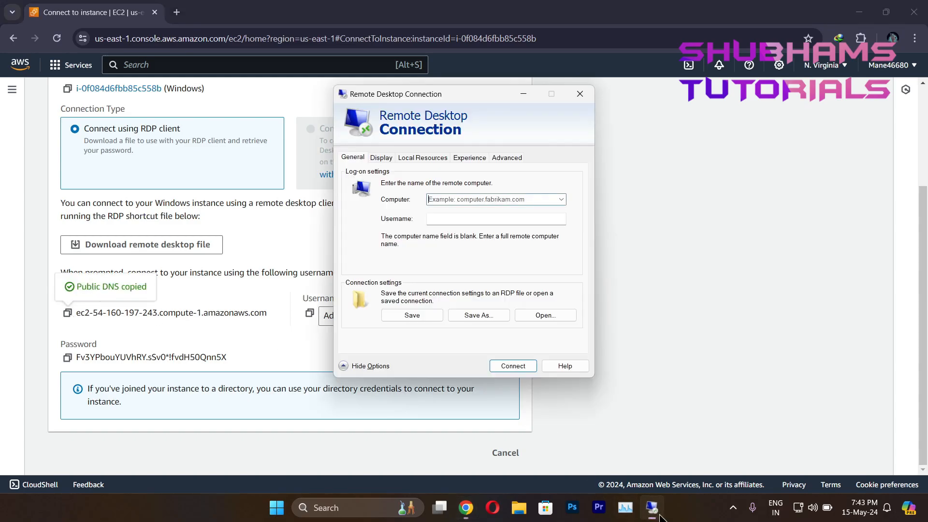
{"action": "left_click", "coordinate": [495, 199]}
{"action": "key", "text": "ctrl+v"}
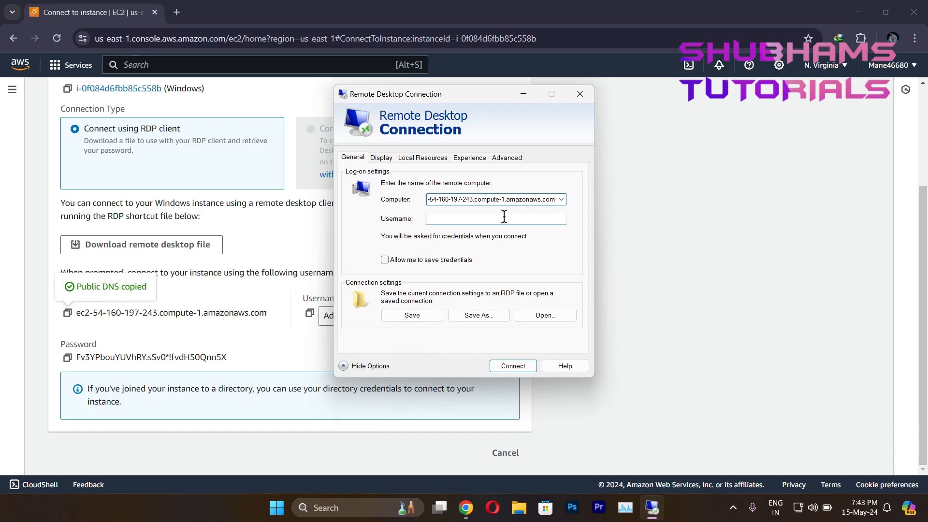
- Copy the Administrator username from the AWS console into the Username field of Remote Desktop Connection and start connecting
{"action": "left_click", "coordinate": [295, 273]}
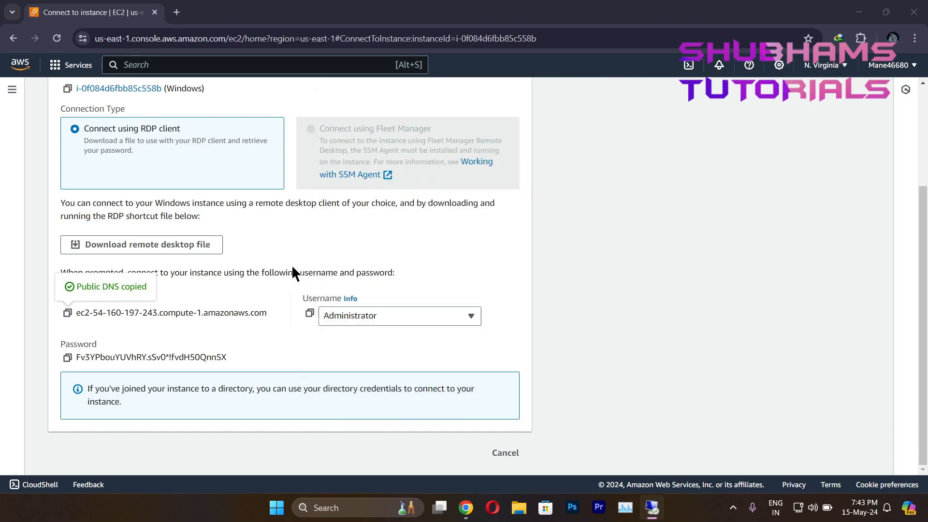
{"action": "left_click", "coordinate": [310, 313]}
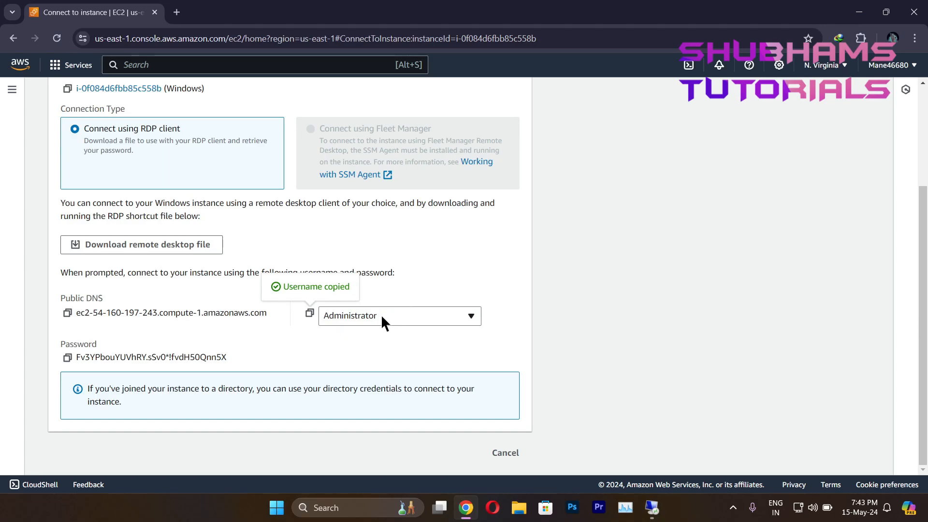
{"action": "left_click", "coordinate": [652, 507]}
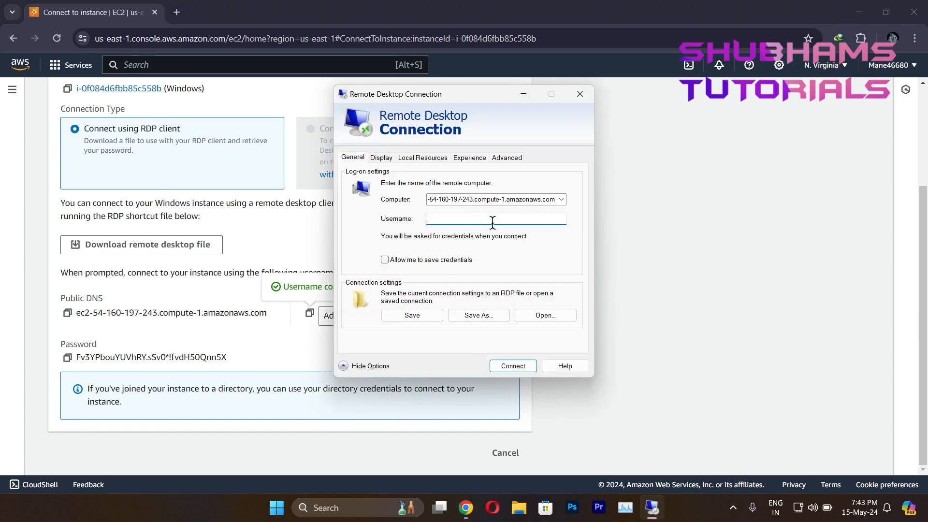
{"action": "key", "text": "ctrl+v"}
{"action": "left_click", "coordinate": [511, 366]}
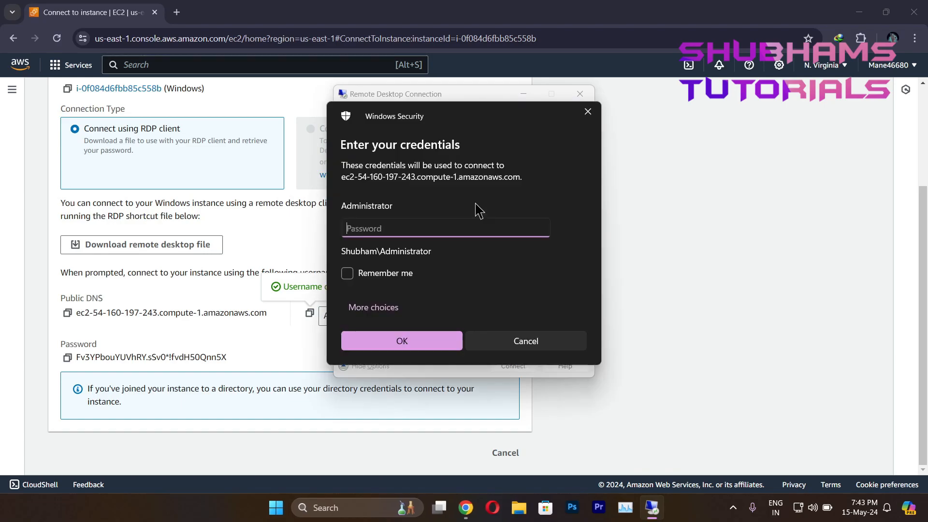
- Enter the instance's decrypted administrator password copied from the AWS console and connect despite the untrusted certificate
{"action": "left_click", "coordinate": [68, 357]}
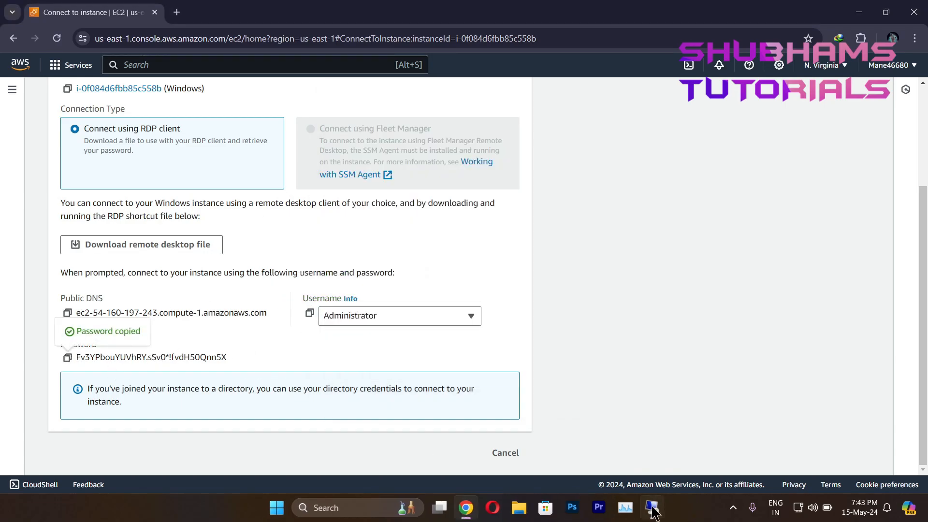
{"action": "left_click", "coordinate": [653, 509]}
{"action": "key", "text": "ctrl+v"}
{"action": "left_click", "coordinate": [391, 340]}
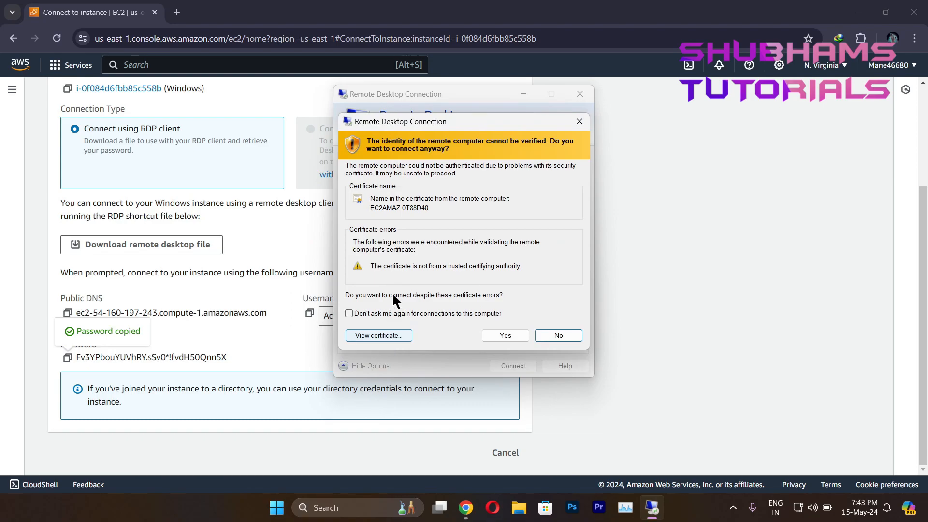
{"action": "left_click", "coordinate": [496, 337]}
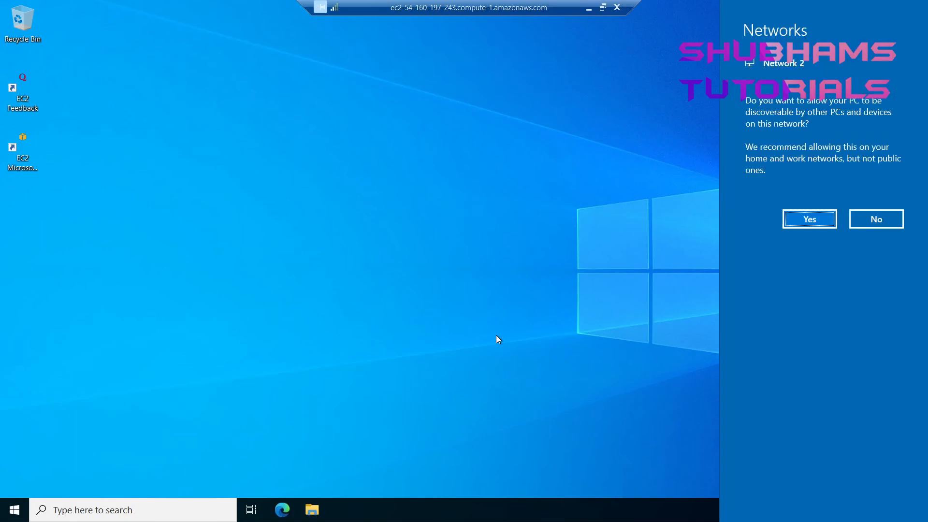
- Dismiss the network discovery prompt and review the remote server's device and Windows specifications in the system settings
{"action": "left_click", "coordinate": [498, 299]}
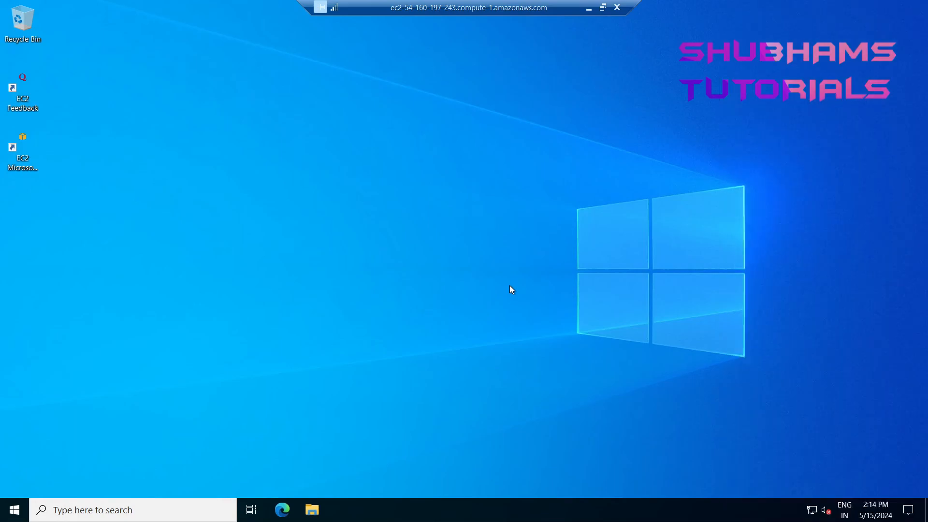
{"action": "left_click", "coordinate": [14, 510]}
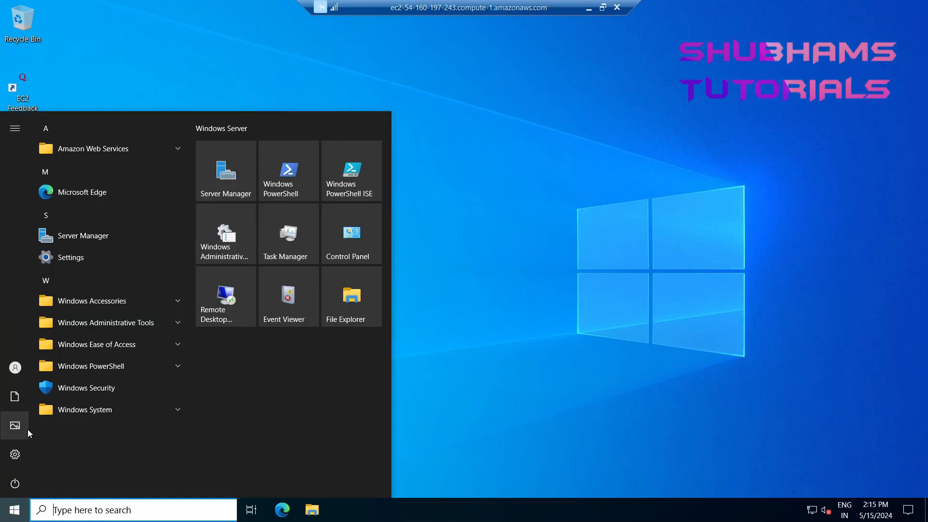
{"action": "mouse_move", "coordinate": [21, 455]}
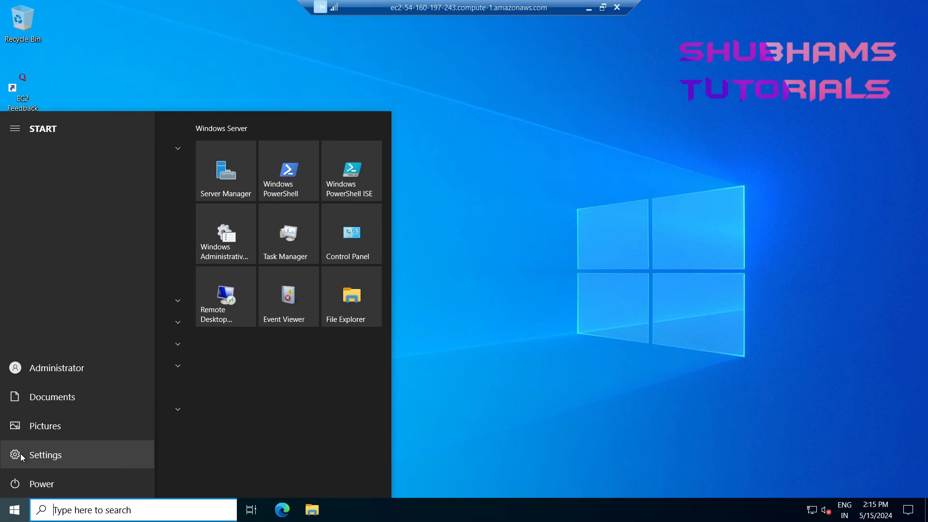
{"action": "left_click", "coordinate": [20, 453]}
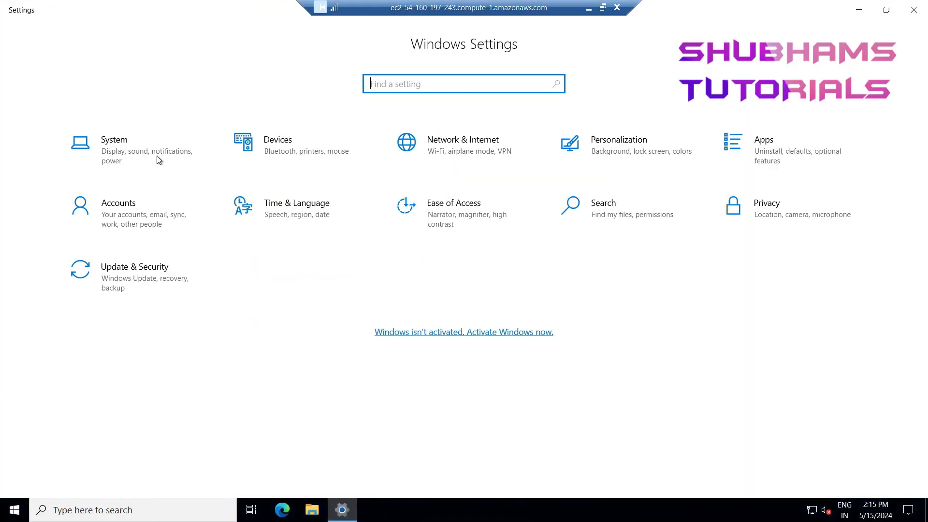
{"action": "left_click", "coordinate": [157, 156]}
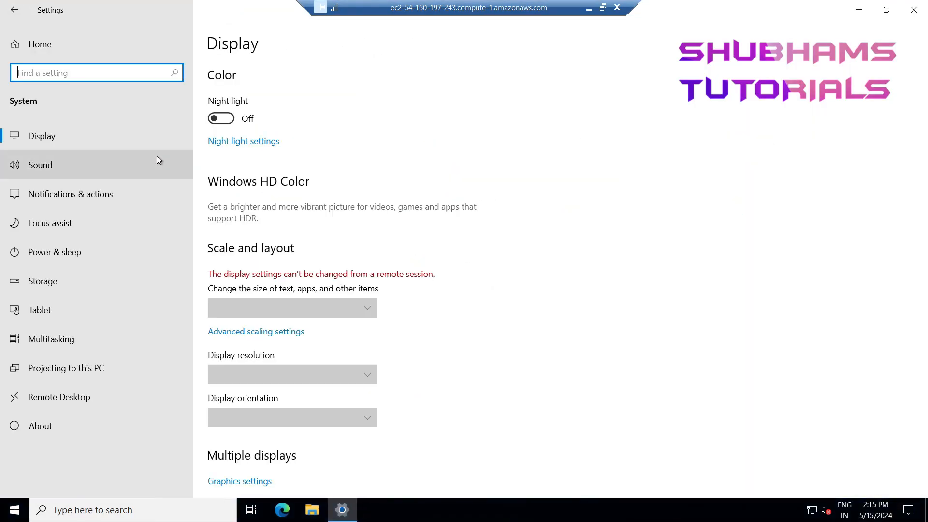
{"action": "left_click", "coordinate": [76, 426]}
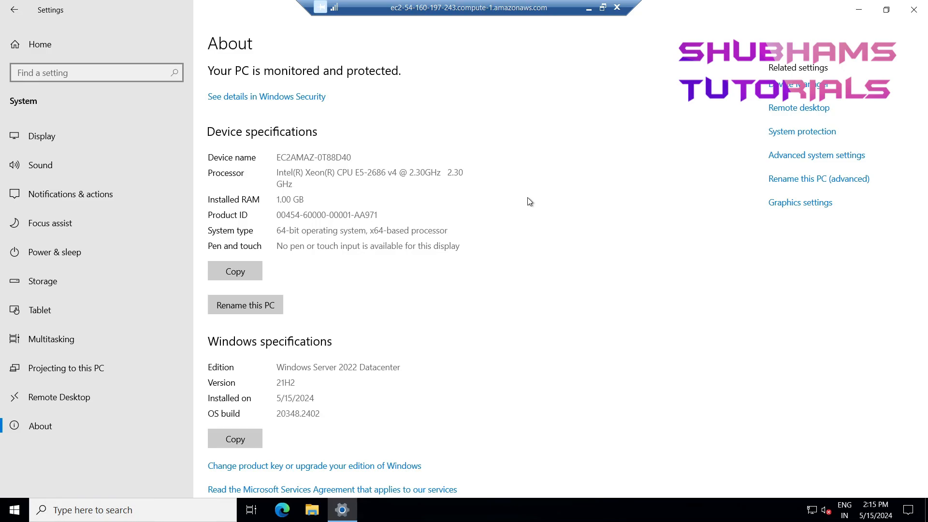
{"action": "left_click", "coordinate": [913, 15]}
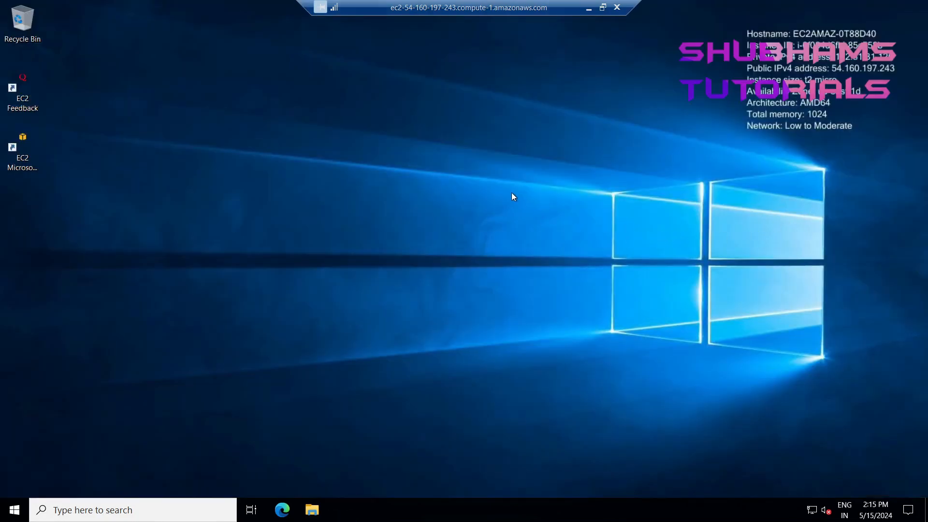
- Refresh the remote server's desktop and disconnect the remote session
{"action": "right_click", "coordinate": [456, 101]}
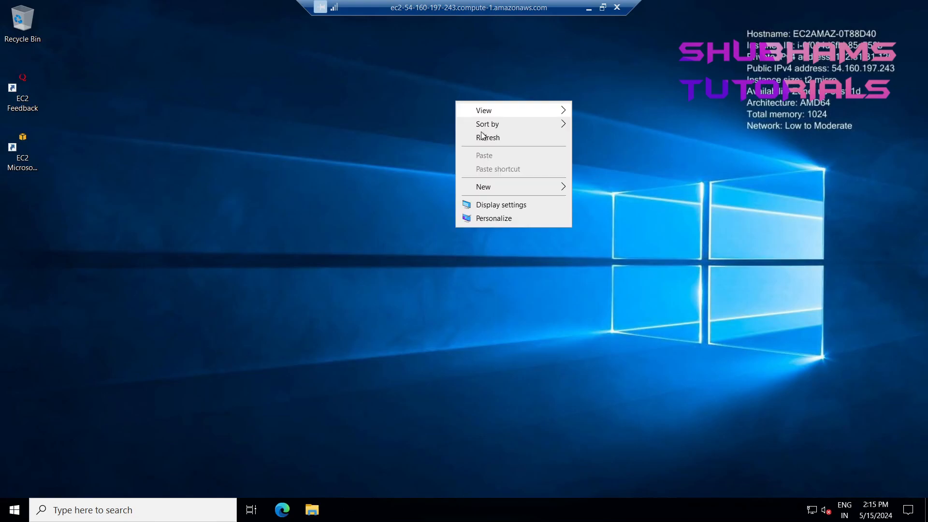
{"action": "left_click", "coordinate": [487, 137]}
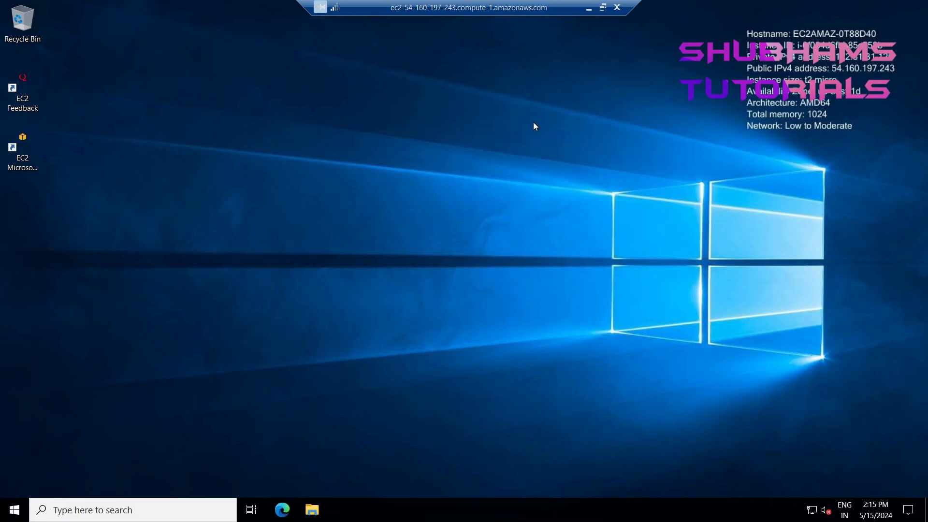
{"action": "left_click", "coordinate": [617, 7]}
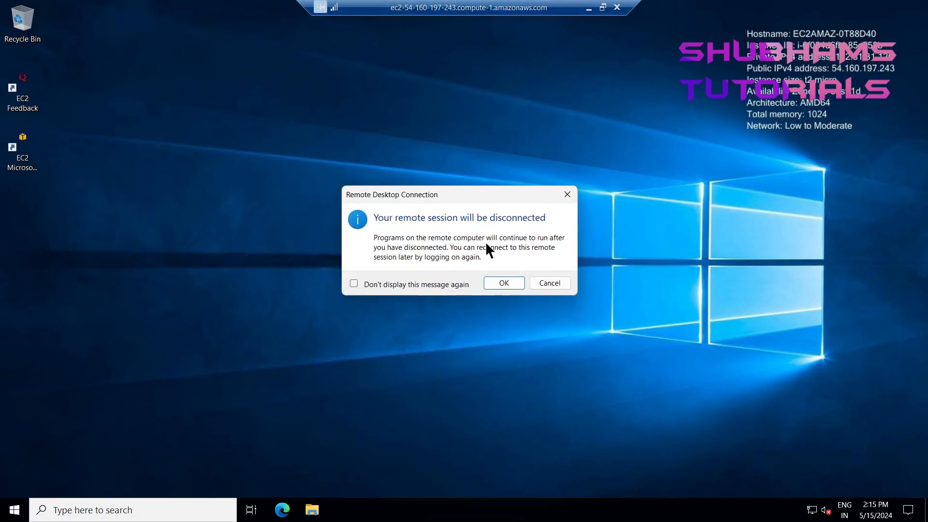
{"action": "left_click", "coordinate": [498, 285]}
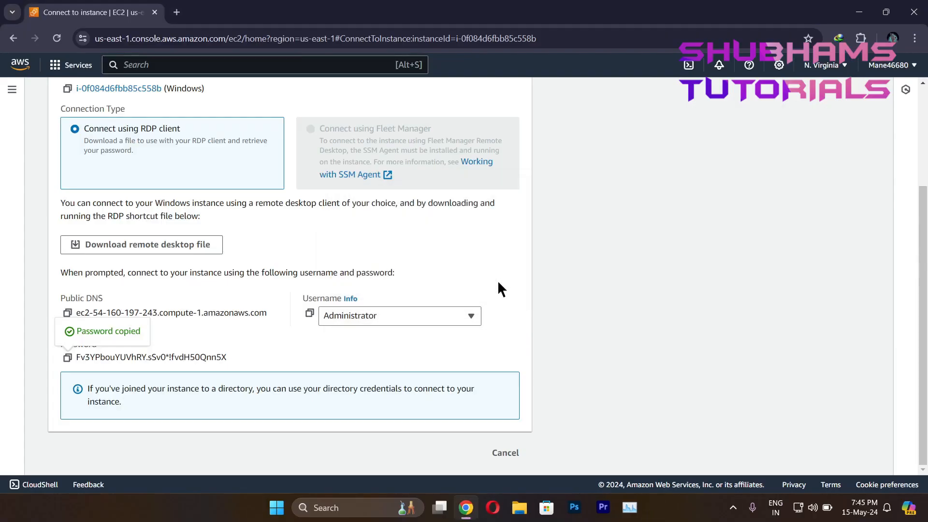
{"action": "left_click", "coordinate": [733, 507]}
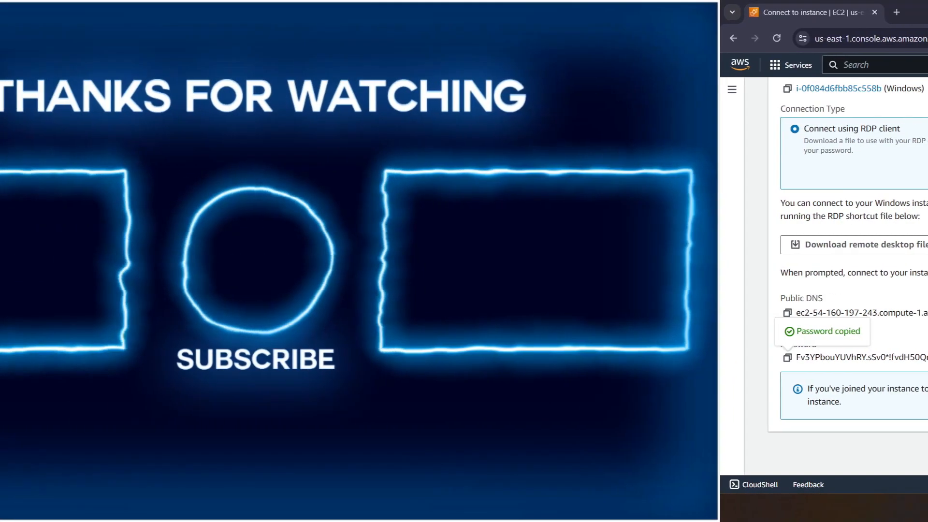